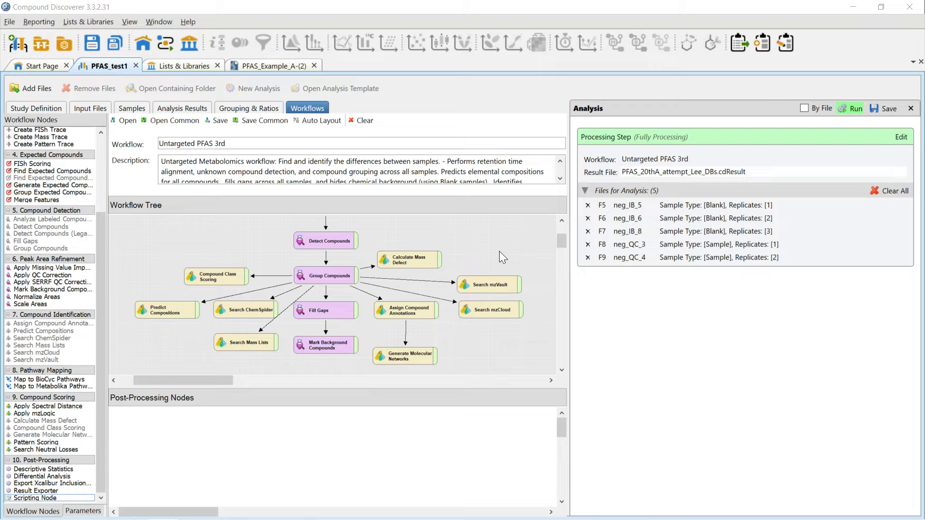
# Review the mzCloud and mzVault search settings, then show Compound Class Scoring's PFAS General classes and 5/10 ppm tolerances.
pyautogui.click(495, 310)
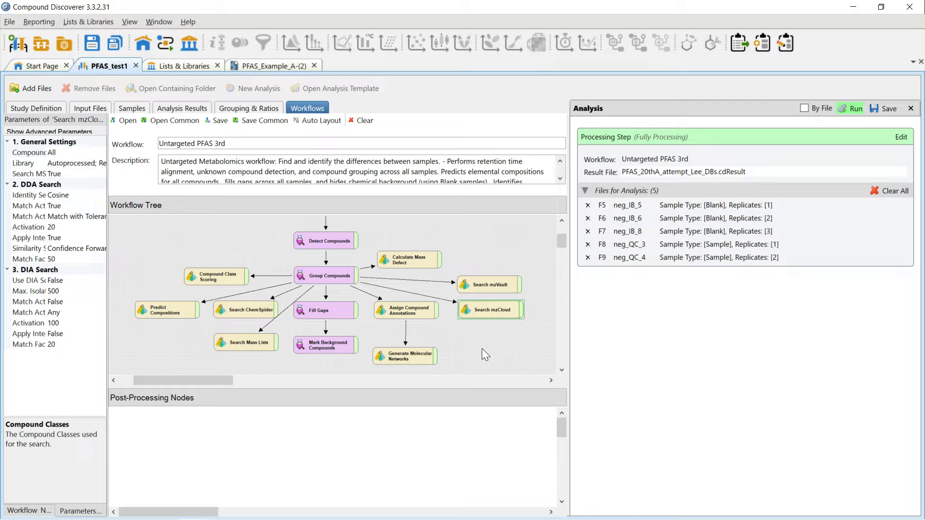
pyautogui.click(503, 288)
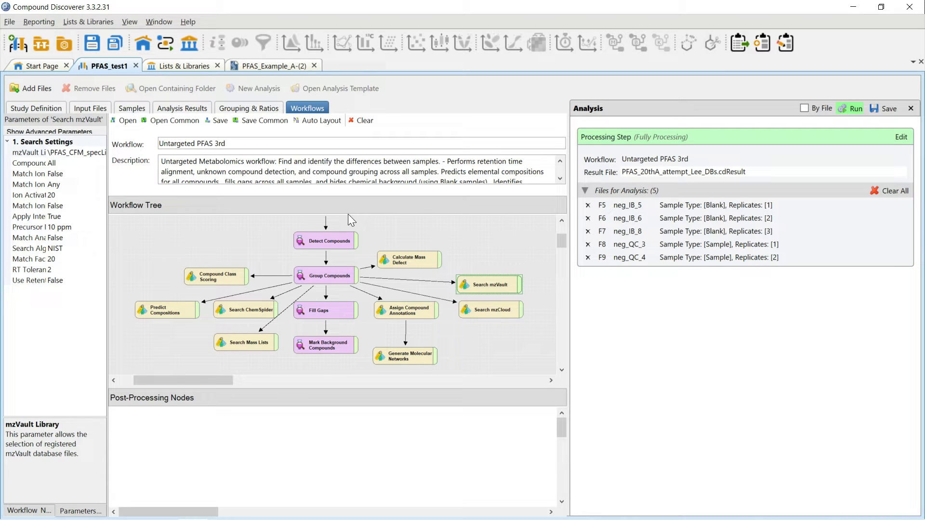
pyautogui.click(208, 290)
pyautogui.click(203, 283)
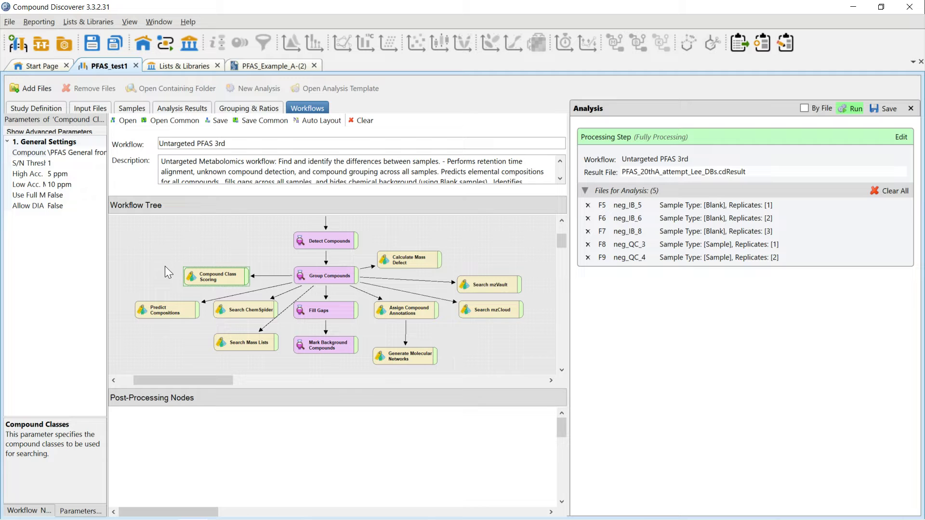
# Check the ChemSpider and Mass Lists search settings, then view the PFAS Compound Classes library.
pyautogui.click(224, 309)
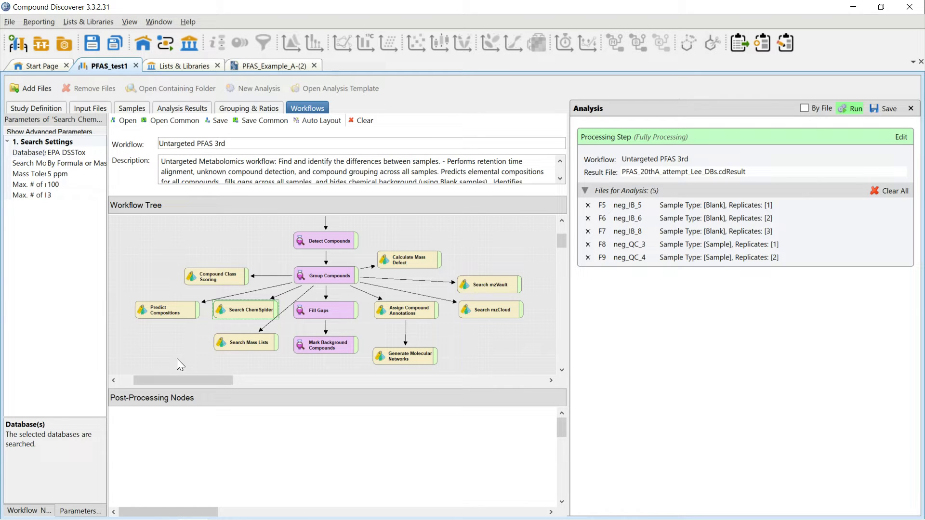
pyautogui.click(243, 342)
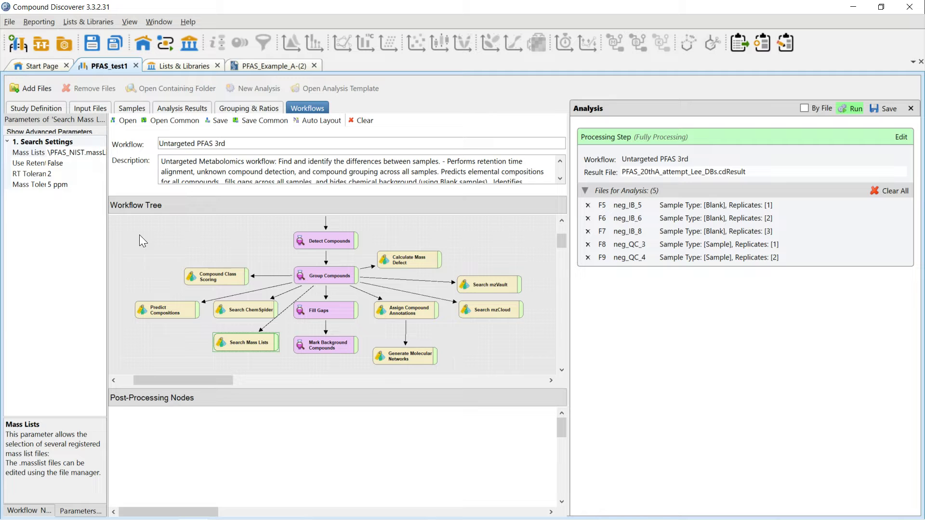
pyautogui.click(168, 69)
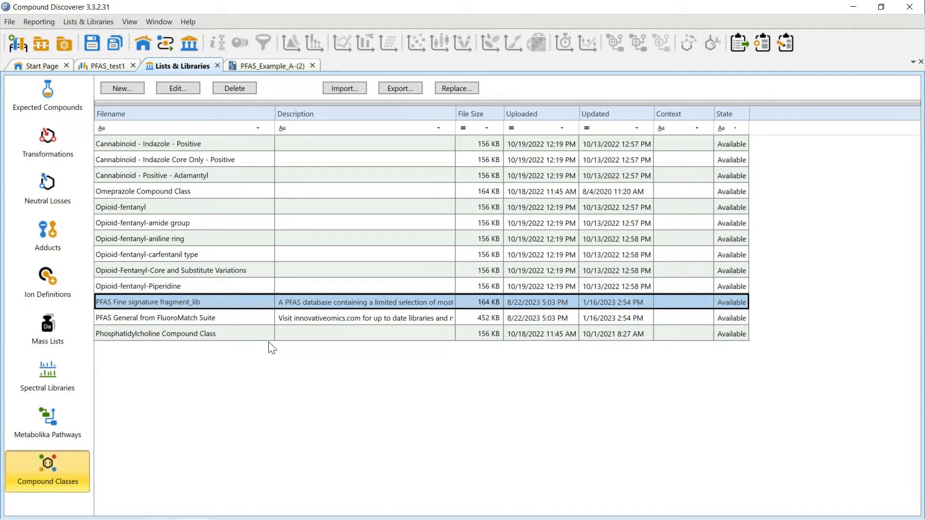
pyautogui.doubleClick(233, 300)
pyautogui.scroll(-1, 447, 274)
pyautogui.scroll(-3, 451, 284)
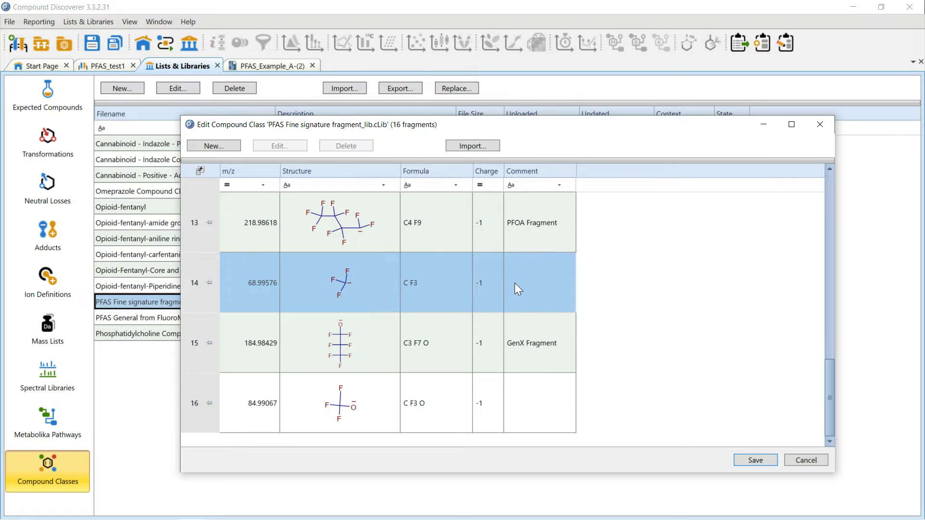
pyautogui.click(819, 125)
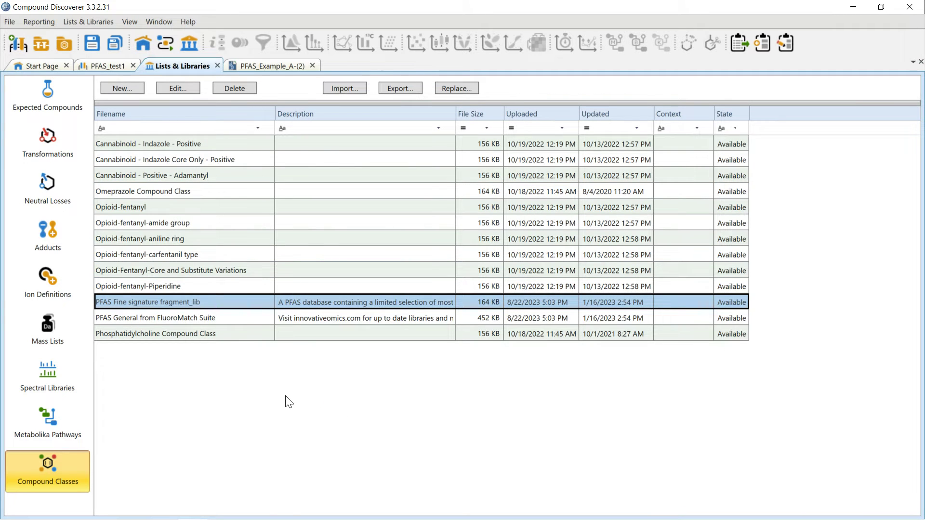
# Browse the mass list databases, select PFAS_NIST, then open the PFAS_Example_A-(2) results.
pyautogui.click(48, 327)
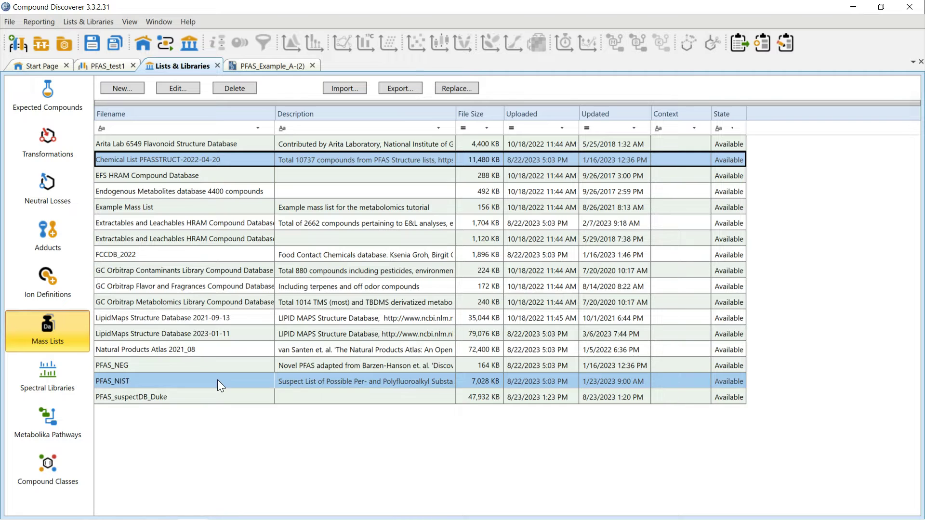
pyautogui.click(236, 384)
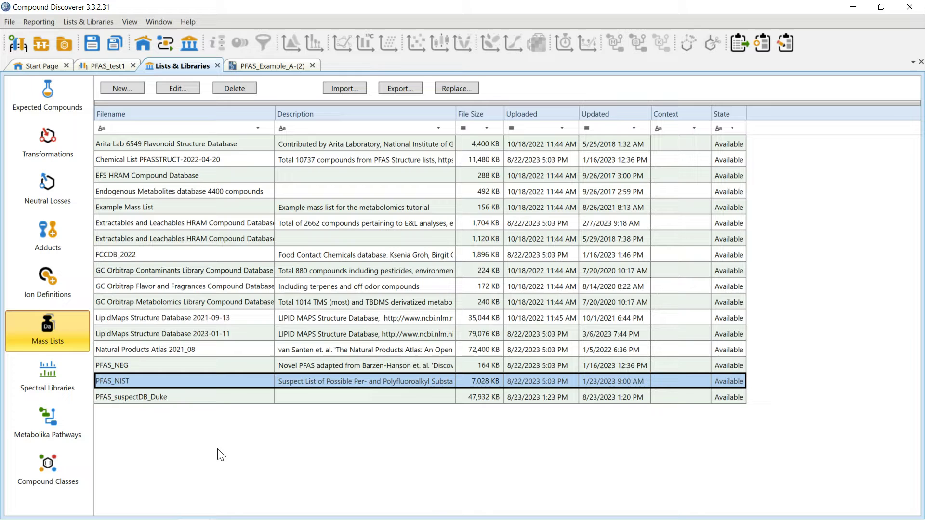
pyautogui.click(274, 67)
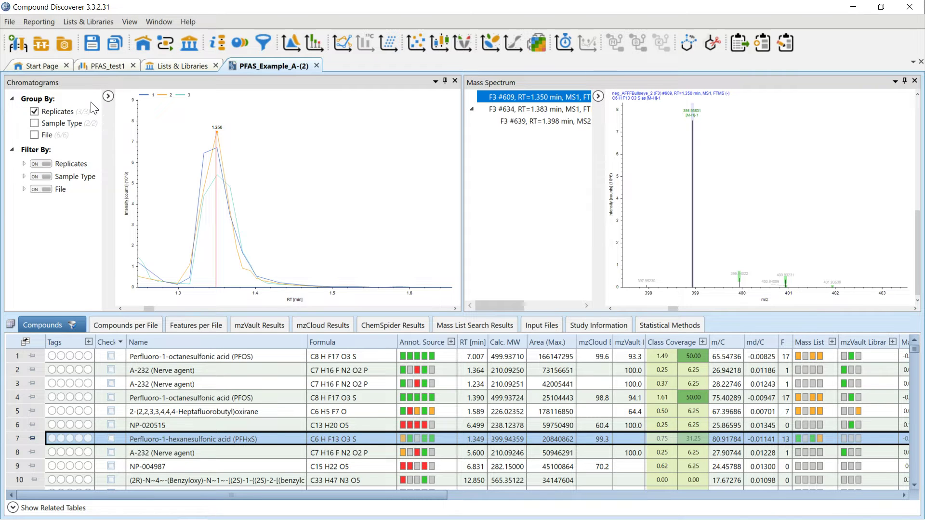
# Add a Scripting Node to PFAS_test1's post-processing nodes, then return to the PFAS_Example_A-(2) results.
pyautogui.click(101, 67)
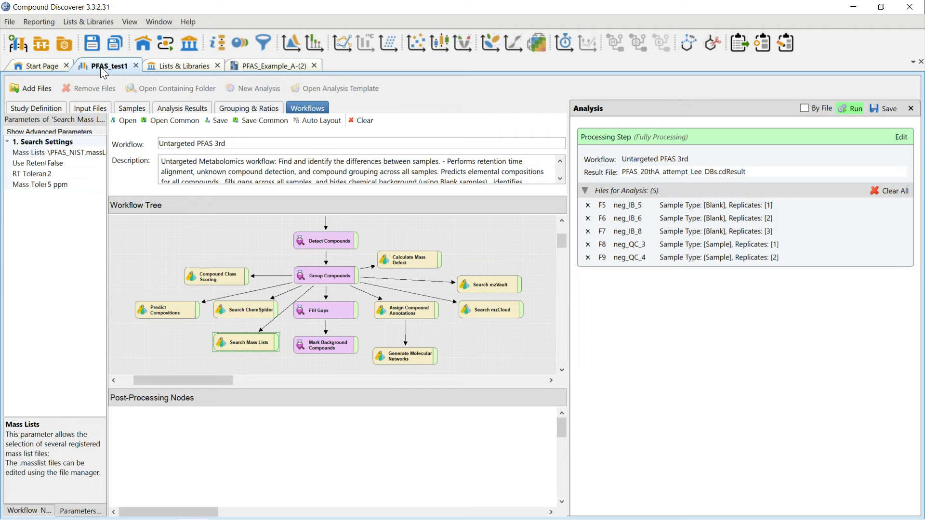
pyautogui.click(134, 241)
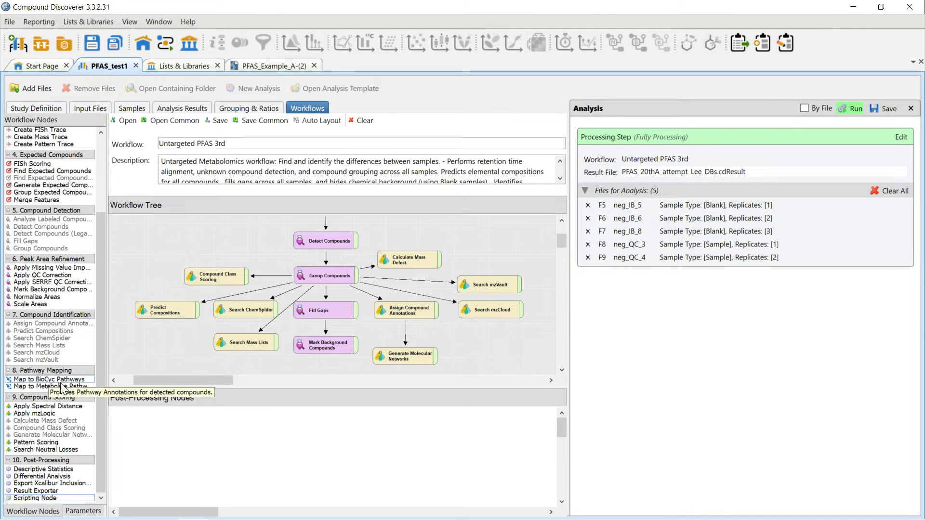
pyautogui.moveTo(34, 497); pyautogui.dragTo(234, 437)
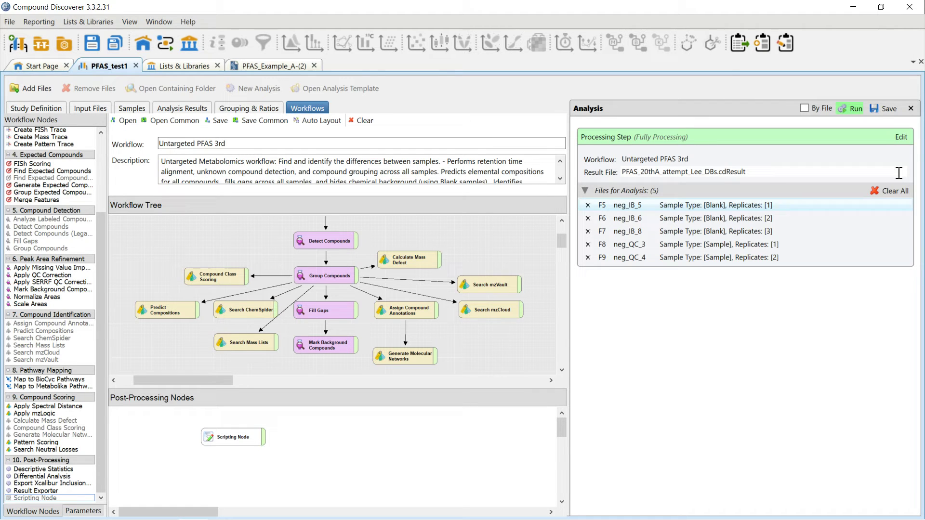
pyautogui.click(266, 65)
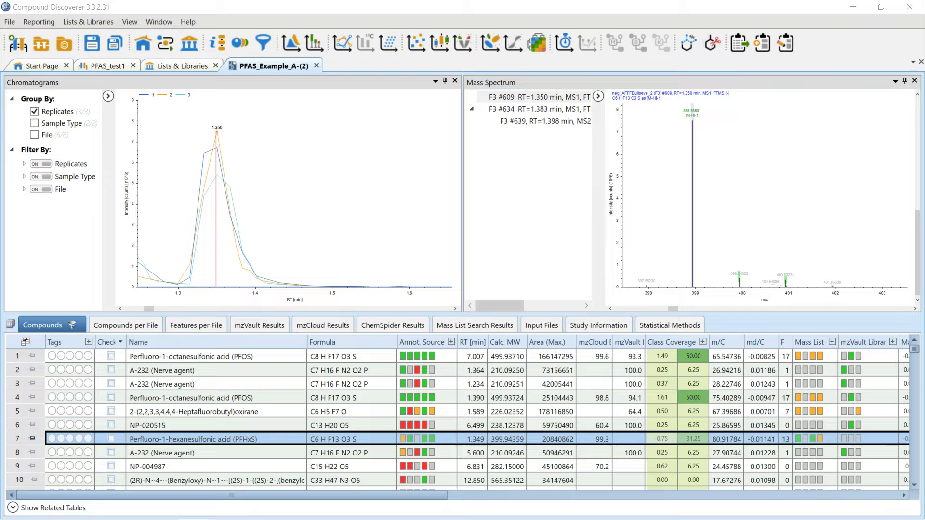
# Plot a Compounds scatter chart with m/C on the X axis and md/C on the Y axis.
pyautogui.moveTo(495, 151); pyautogui.dragTo(399, 44)
pyautogui.click(285, 87)
pyautogui.scroll(2, 270, 116)
pyautogui.click(260, 119)
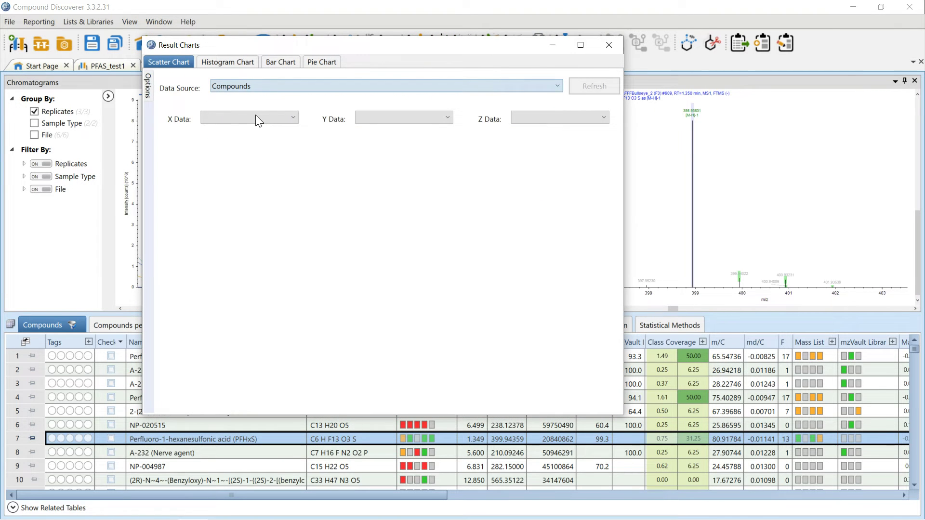
pyautogui.click(253, 116)
pyautogui.scroll(-3, 217, 380)
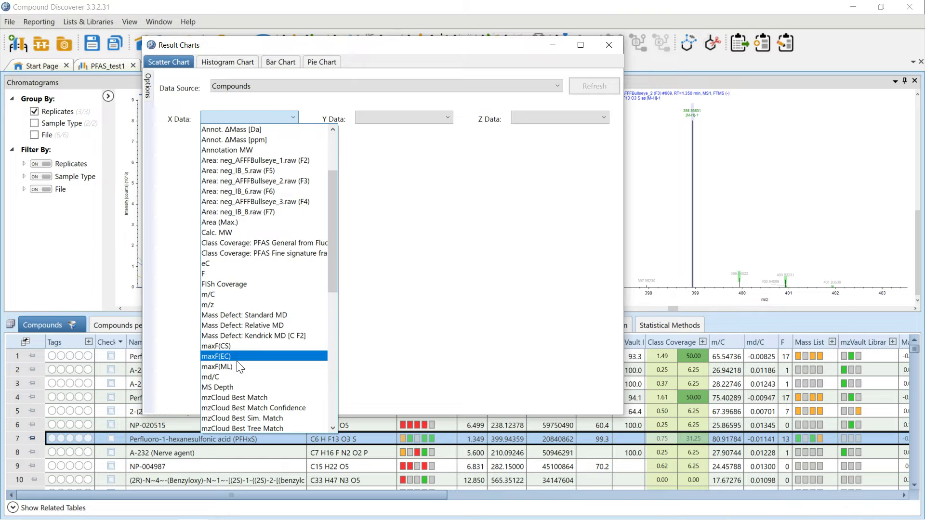
pyautogui.click(228, 295)
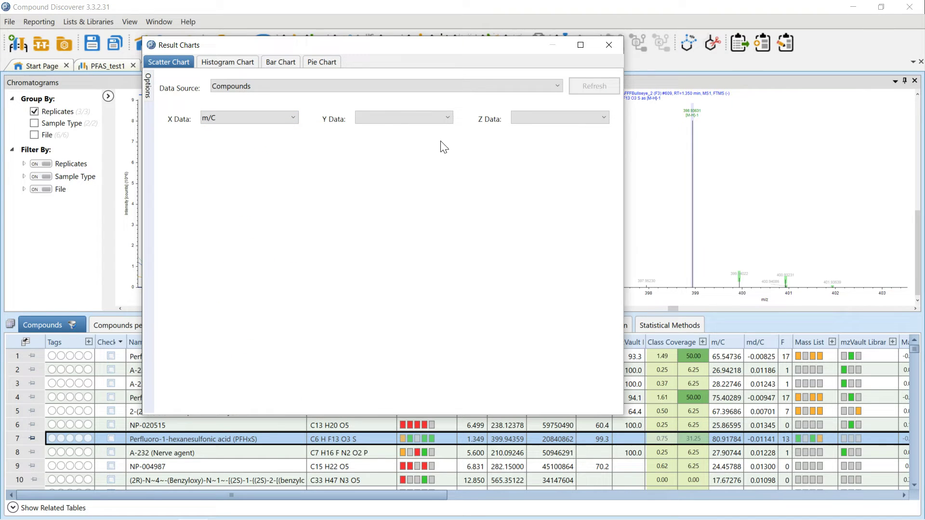
pyautogui.click(380, 118)
pyautogui.scroll(-4, 393, 318)
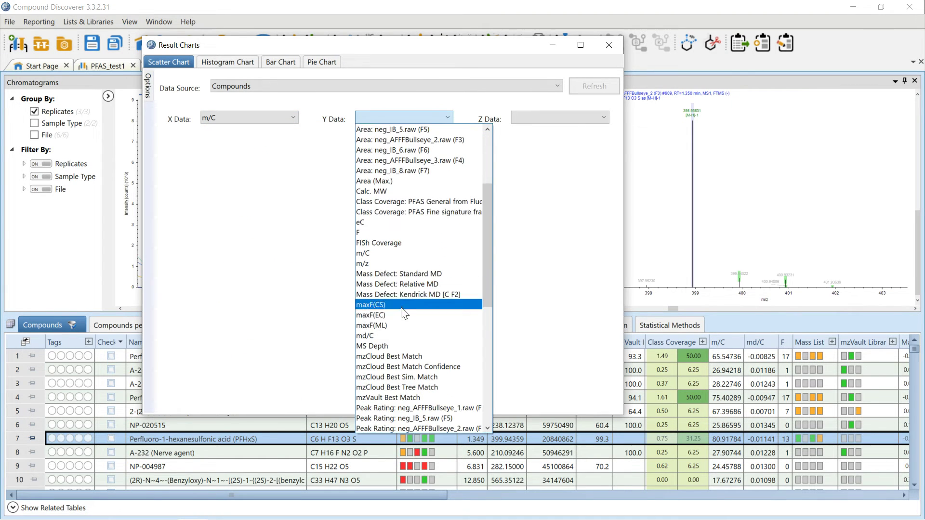
pyautogui.click(384, 336)
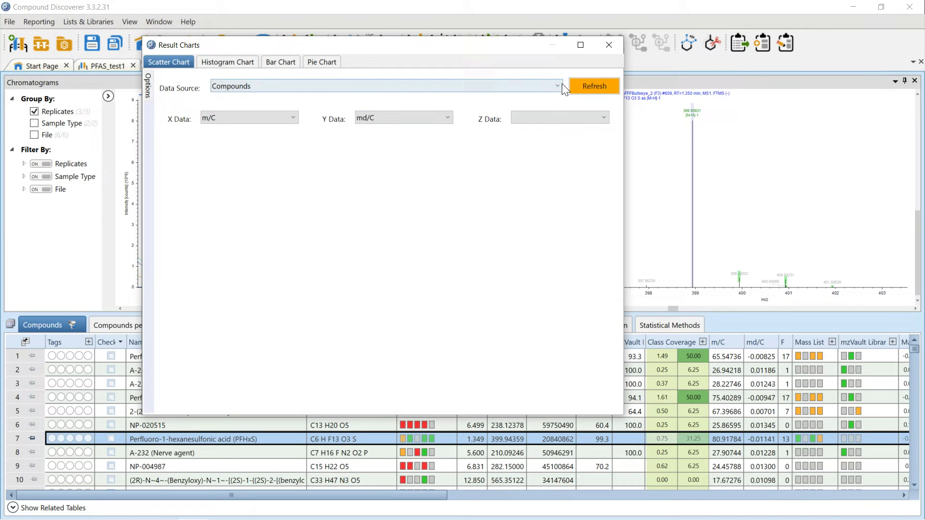
pyautogui.click(578, 86)
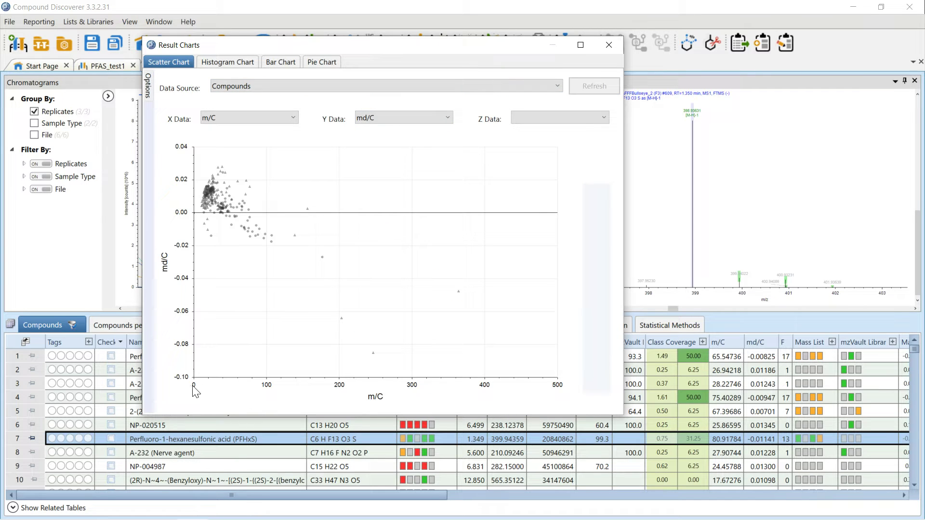
# Zoom into the negative md/C region and check all visible points.
pyautogui.moveTo(195, 388); pyautogui.dragTo(277, 389)
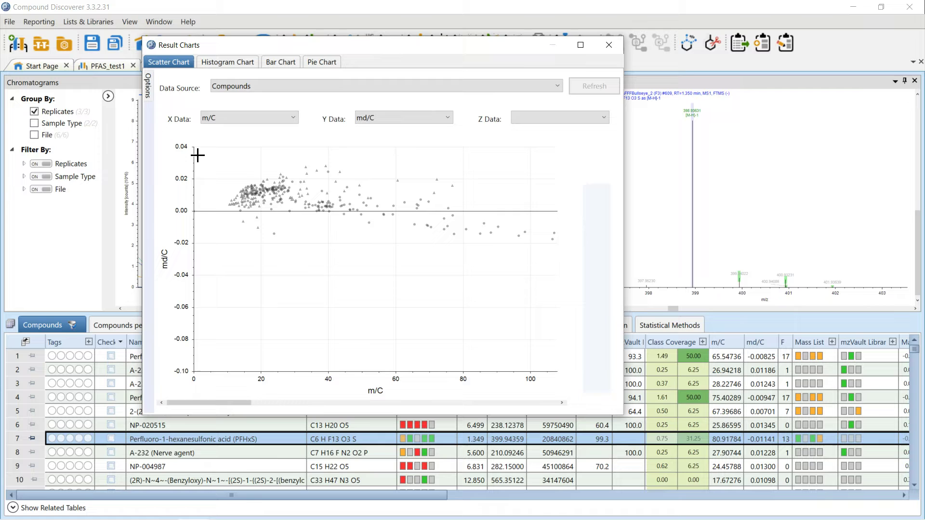
pyautogui.moveTo(189, 249); pyautogui.dragTo(190, 271)
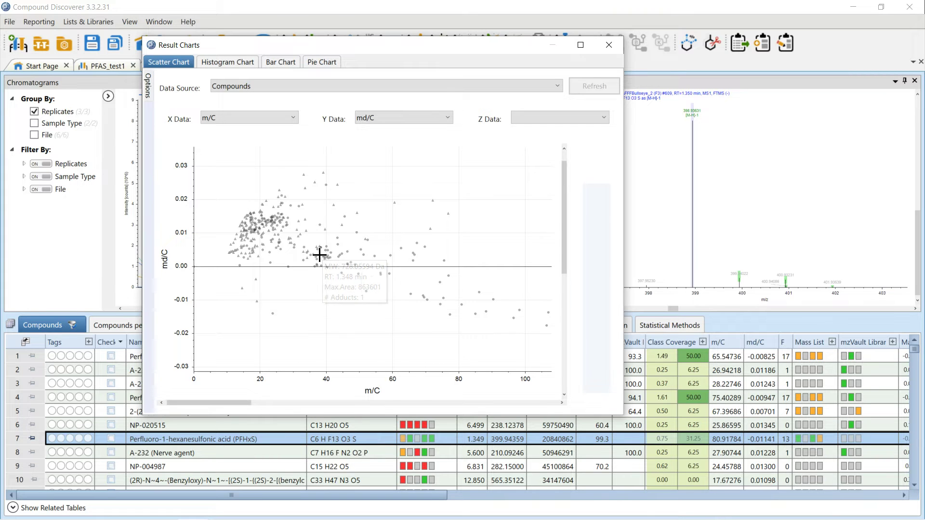
pyautogui.moveTo(551, 340); pyautogui.dragTo(553, 341)
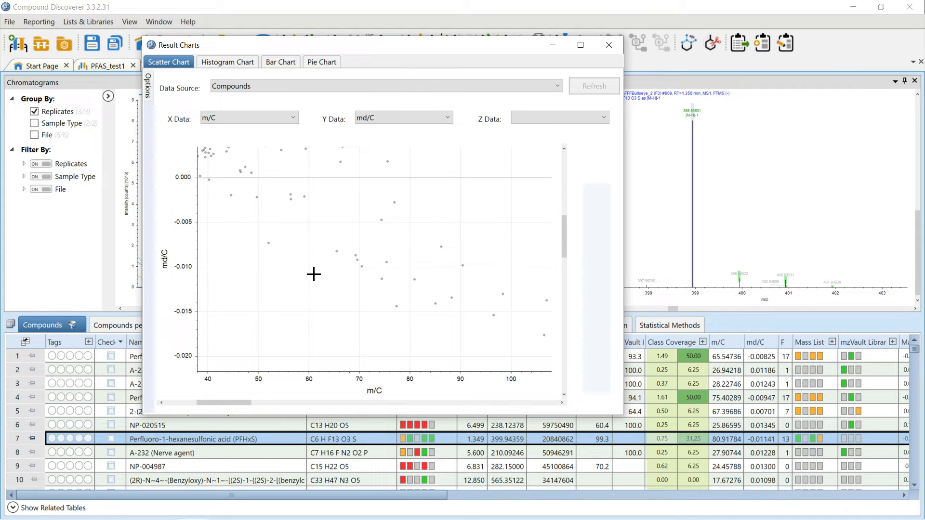
pyautogui.rightClick(320, 292)
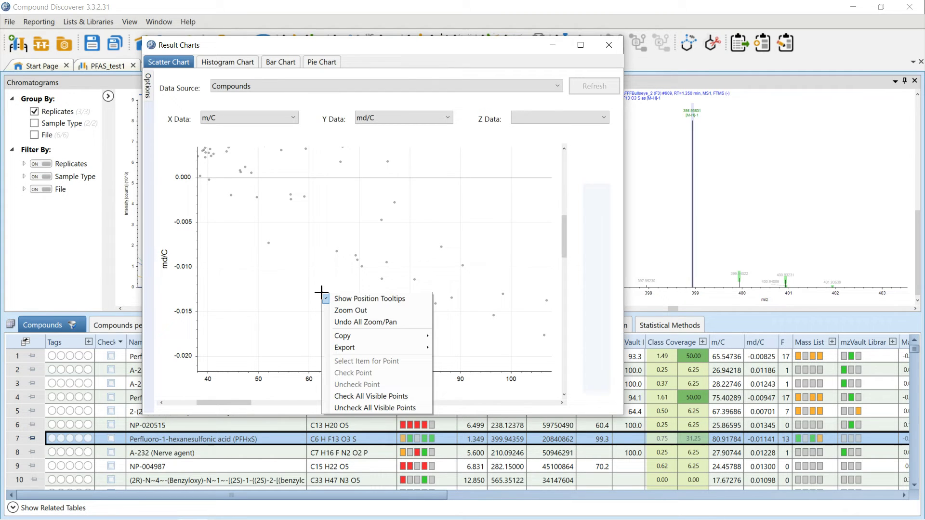
pyautogui.click(364, 396)
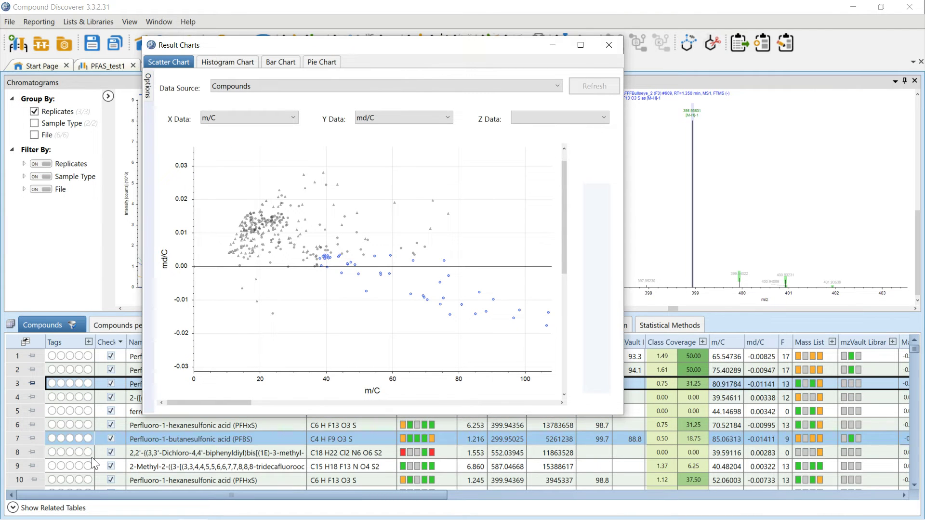
# Close the result charts and view the mzCloud mirror-spectrum match for PFHxS at 1.349 min.
pyautogui.click(603, 45)
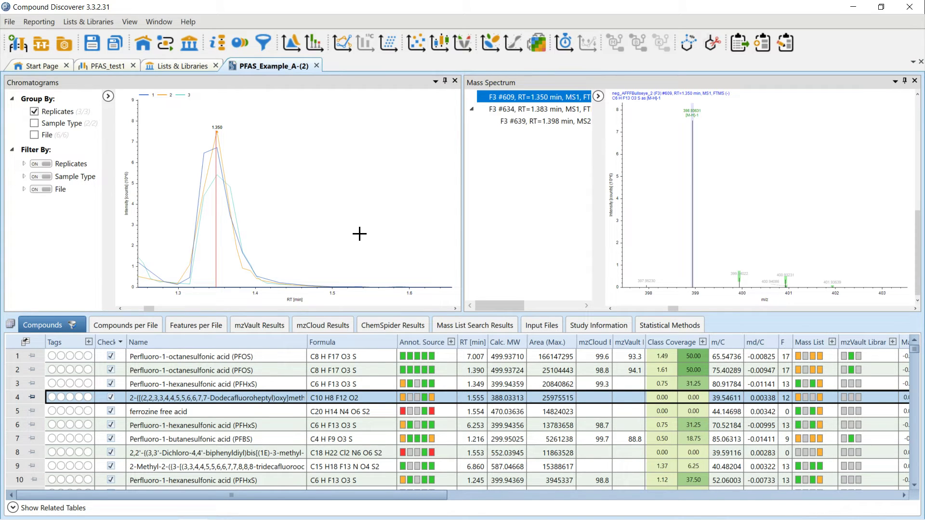
pyautogui.click(343, 383)
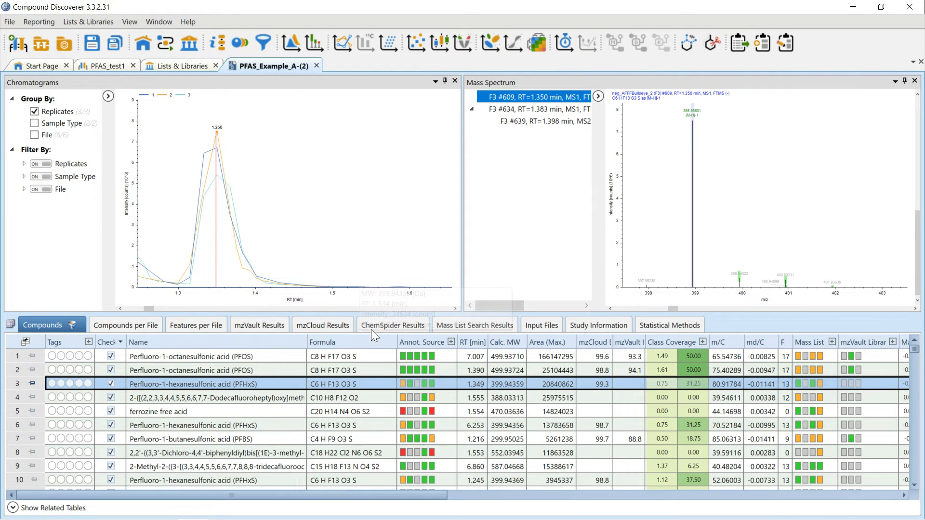
pyautogui.click(16, 504)
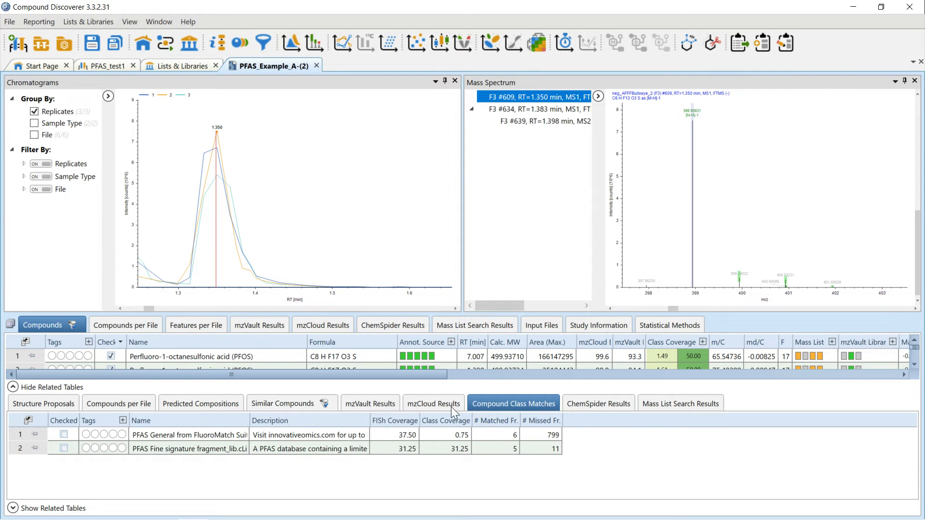
pyautogui.click(433, 404)
pyautogui.click(395, 452)
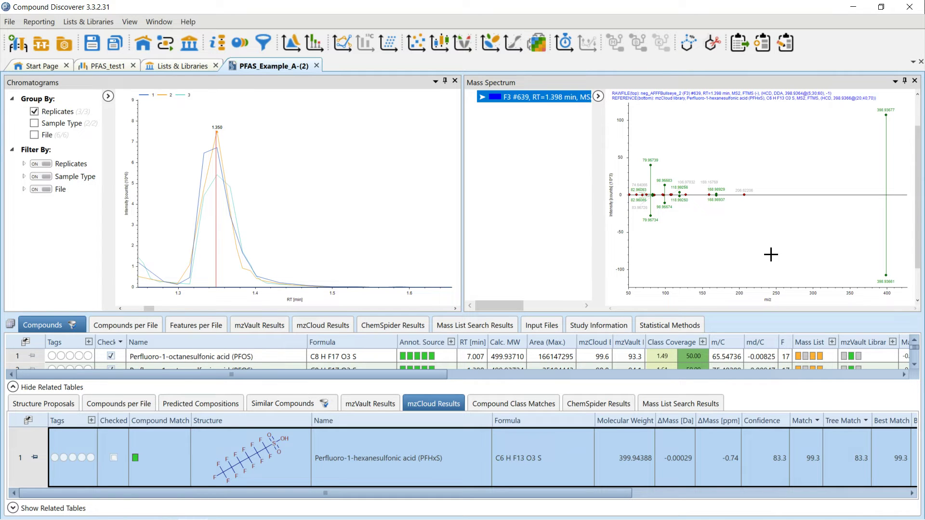
pyautogui.click(13, 387)
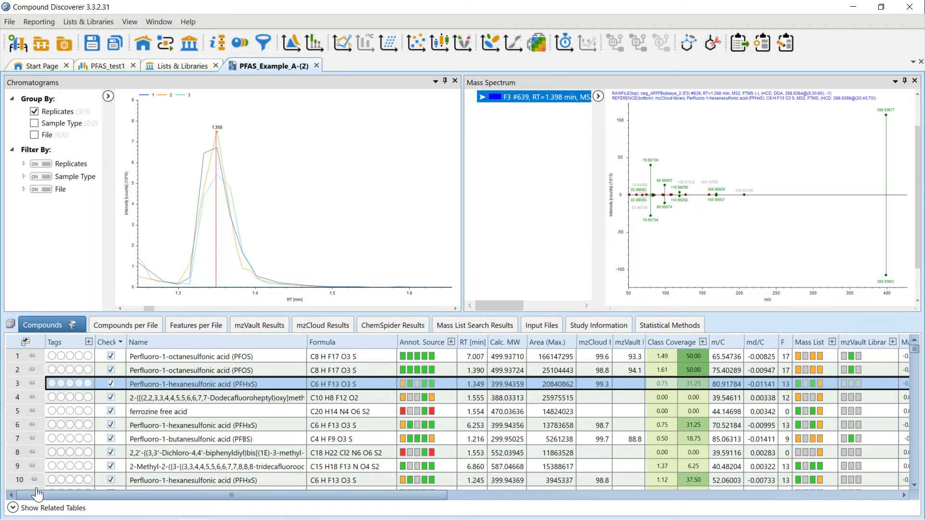
# Display PFHxS's PFAS Fine signature fragment class match with its five annotated fragments.
pyautogui.click(13, 508)
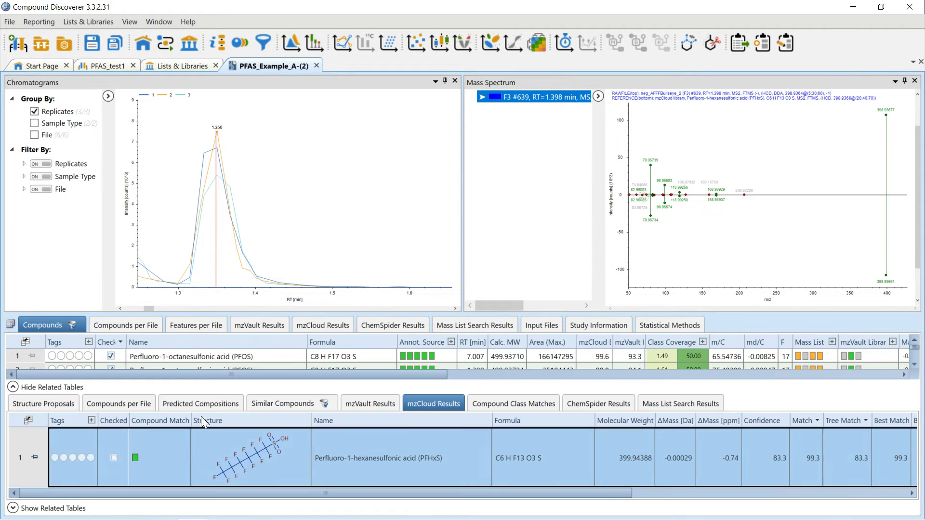
pyautogui.click(519, 407)
pyautogui.click(322, 447)
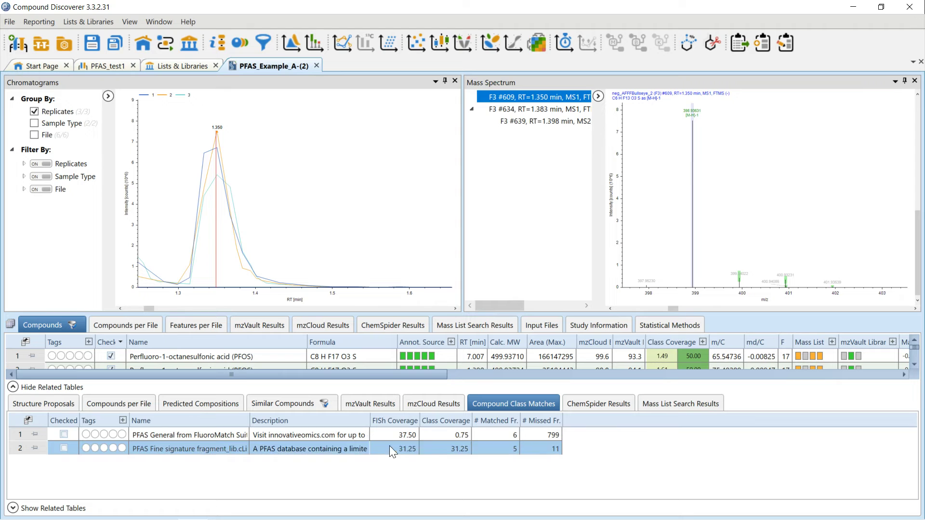
pyautogui.click(435, 449)
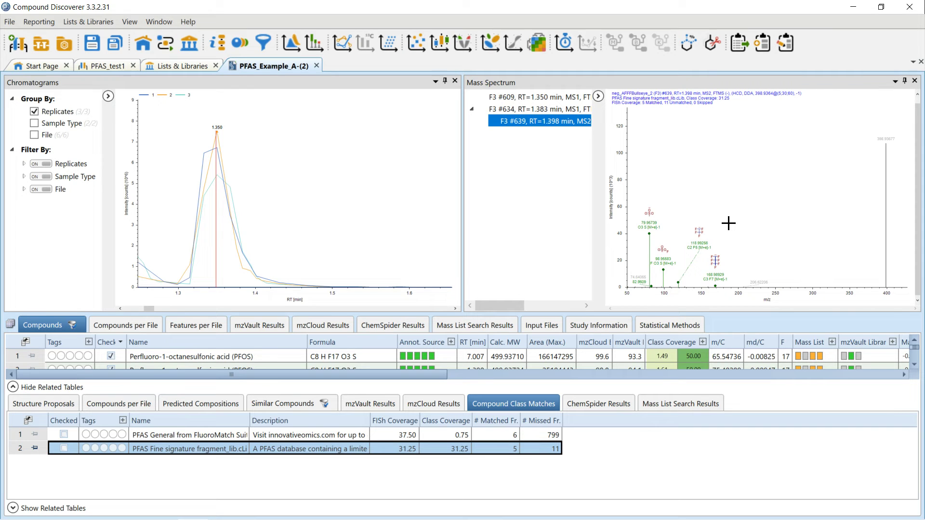
pyautogui.click(13, 387)
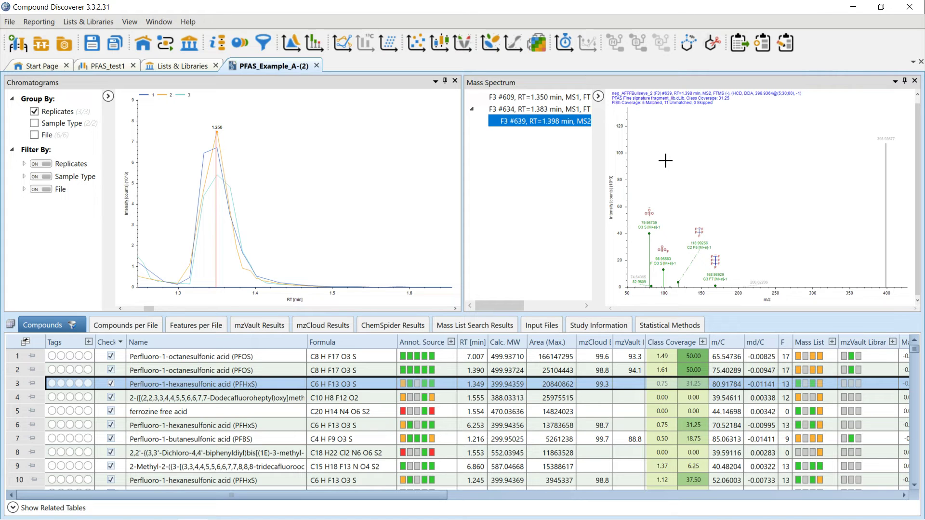
# In the Firefox molecular network, search compounds for 'fluor', then clear the search.
pyautogui.hotkey('alt', 'Tab')
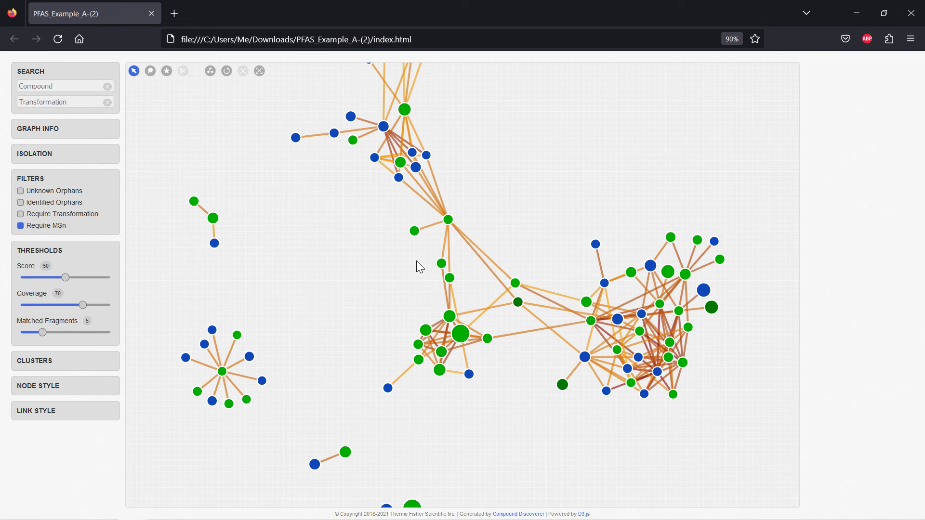
pyautogui.click(71, 86)
pyautogui.write('fluor')
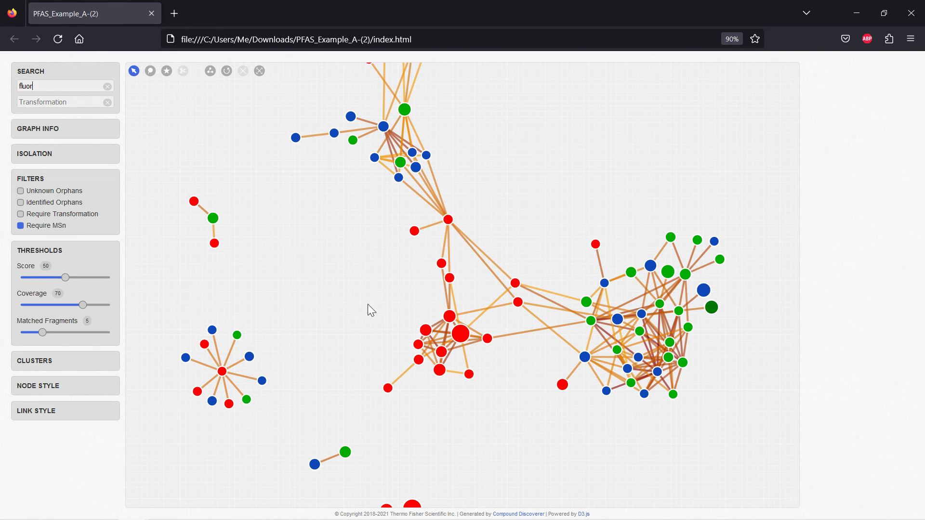
pyautogui.moveTo(64, 89); pyautogui.dragTo(7, 82)
pyautogui.press('BackSpace')
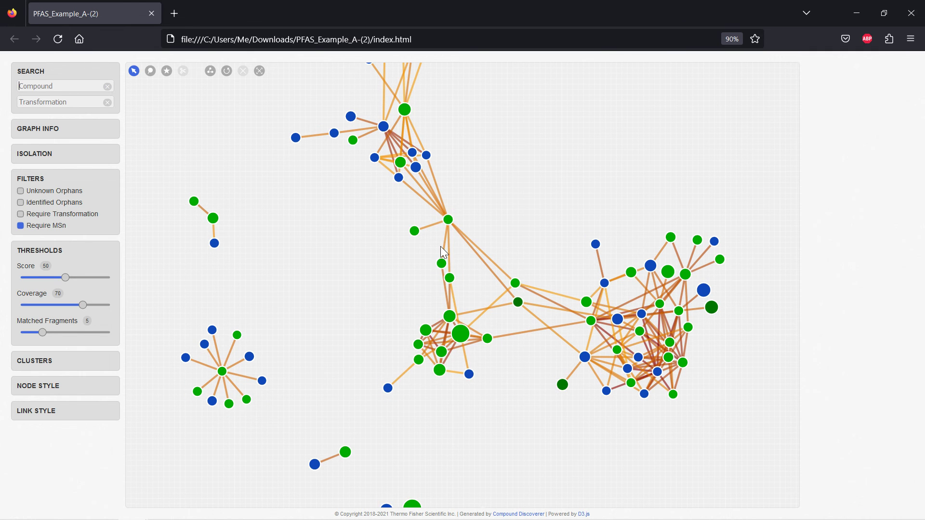
# Inspect the PFBS node's PFAS Chain Shortening link to perfluoro-1-heptanesulfonate, then deselect it.
pyautogui.click(448, 219)
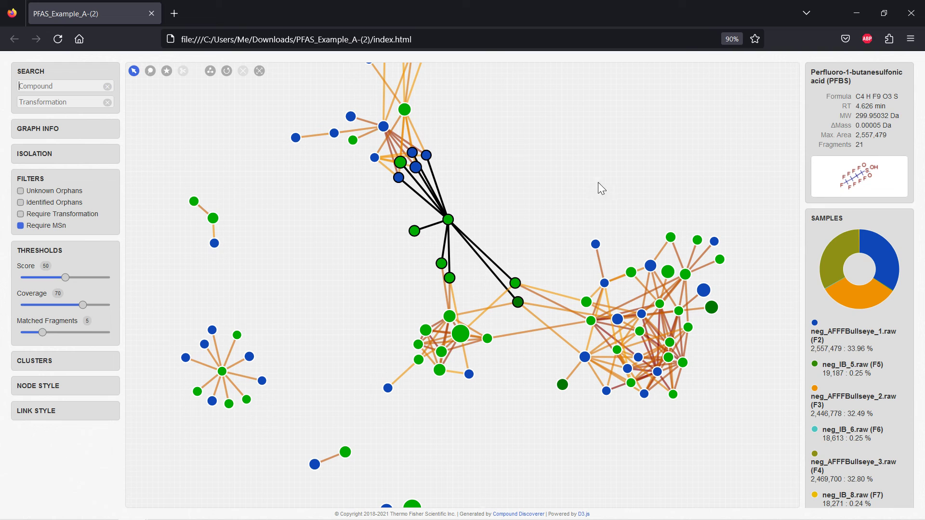
pyautogui.click(433, 225)
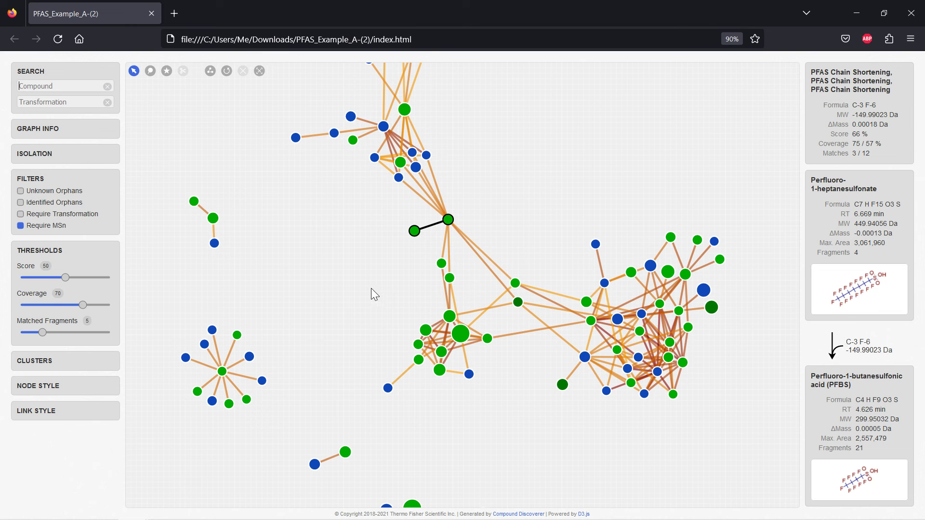
pyautogui.click(421, 372)
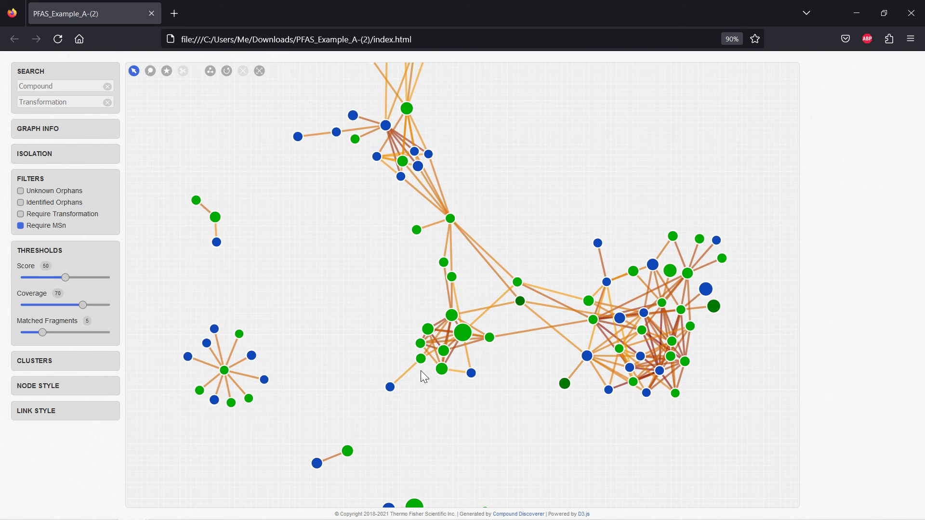
# Show the Unknown Transformation link (270.13546 Da, 57%) from the 1.216-min PFBS node.
pyautogui.click(421, 358)
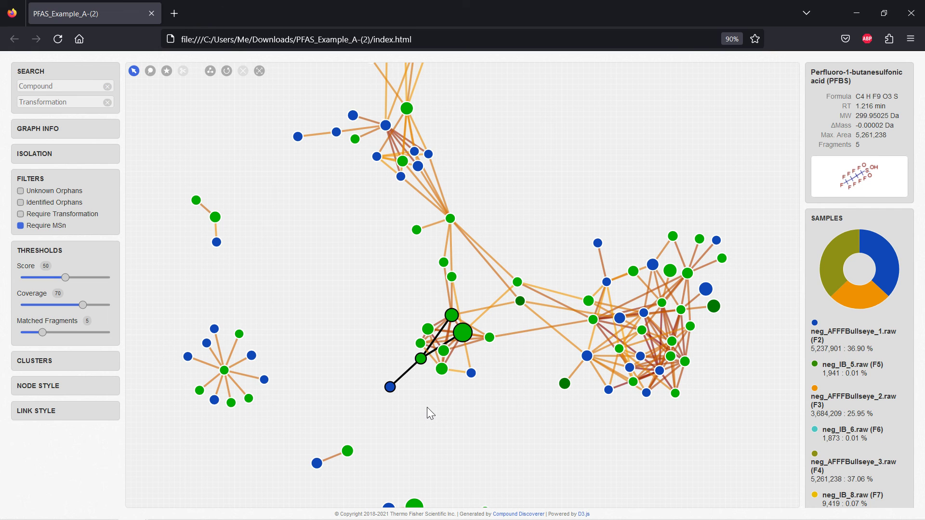
pyautogui.click(407, 373)
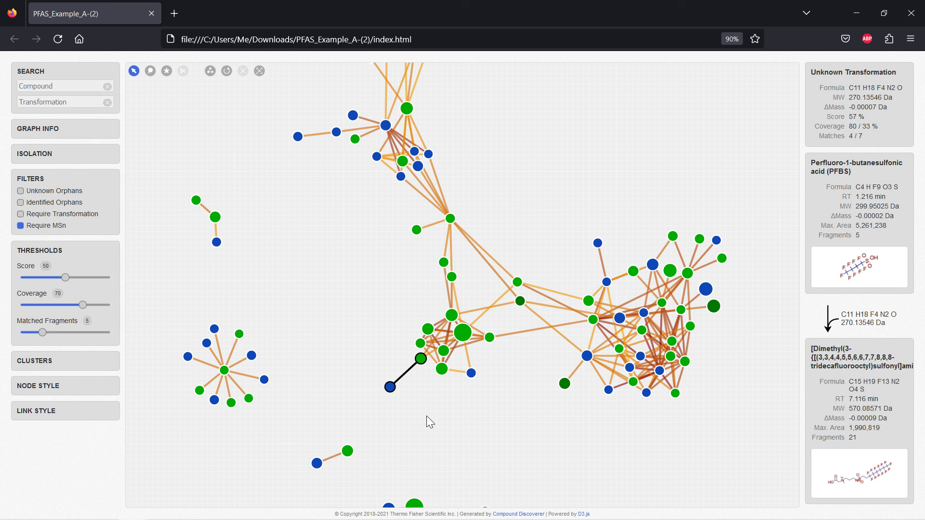
# Bring Compound Discoverer back to the PFAS_Example_A-(2) compounds table, chromatograms and mass spectrum.
pyautogui.hotkey('alt', 'Tab')
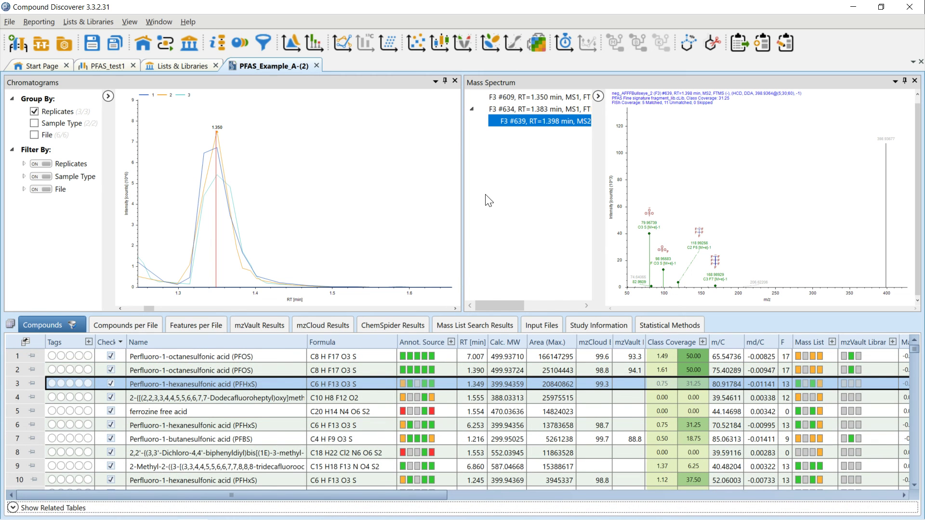